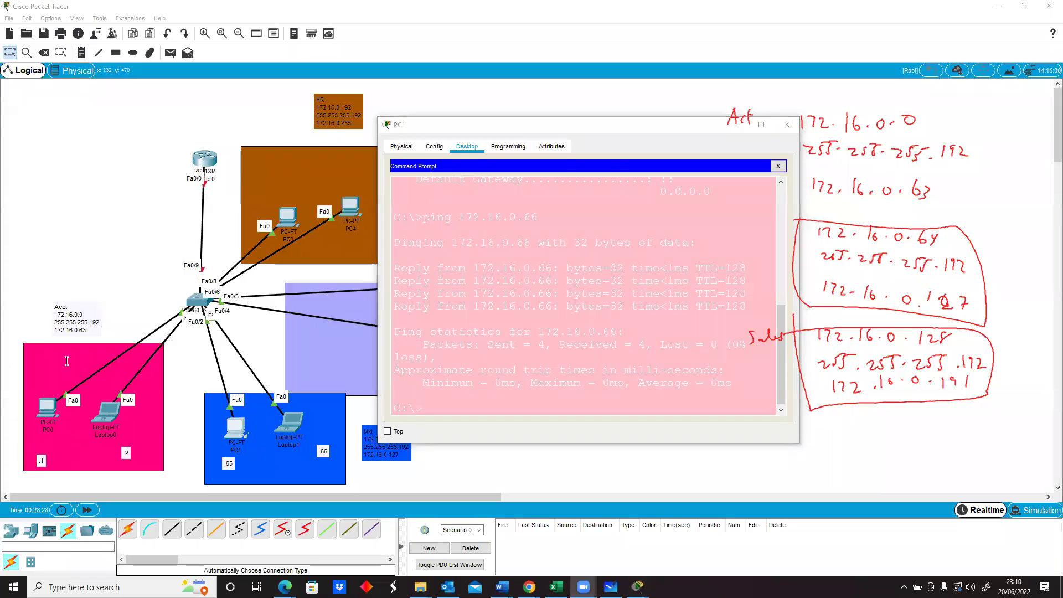
Run ping 172.16.0.1 from PC1's command prompt to reach the Accounts subnet host.
click(439, 405)
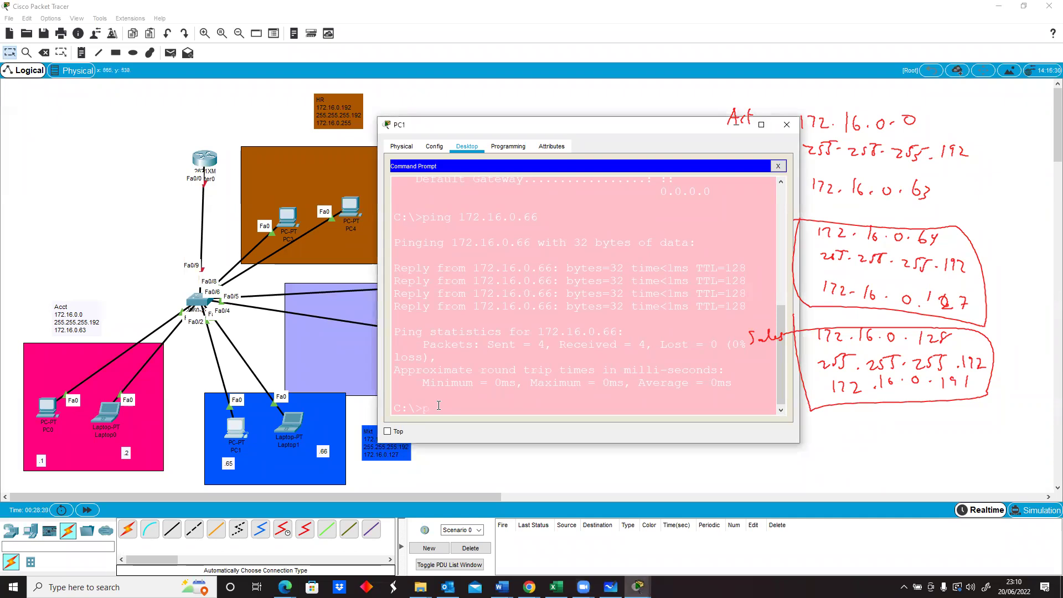
text(ping )
text(172.16.0.1)
key(Return)
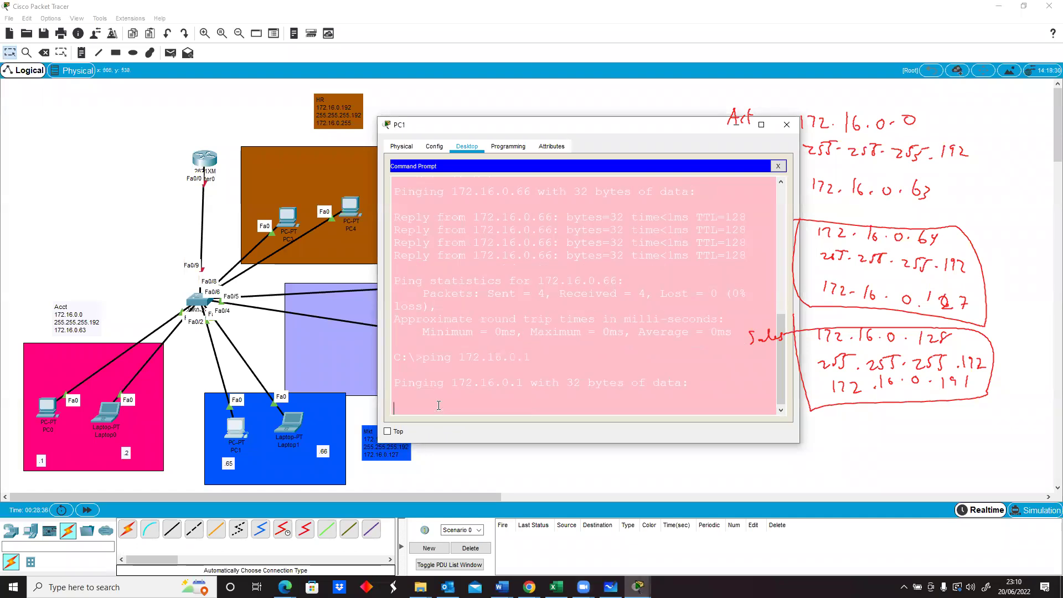